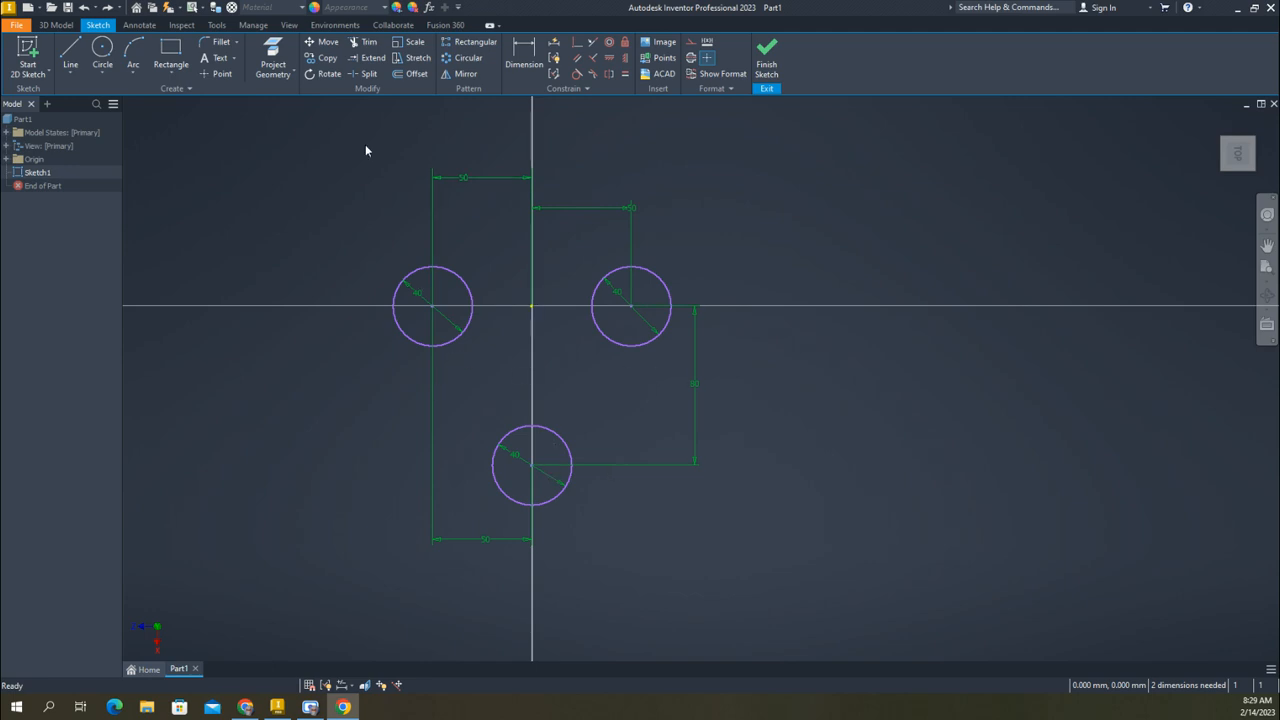
Draw a 120 mm diameter circle in the empty area below and to the right of the three 40 mm circles
click(102, 47)
click(912, 490)
text(120)
key(Return)
right_click(808, 234)
click(850, 233)
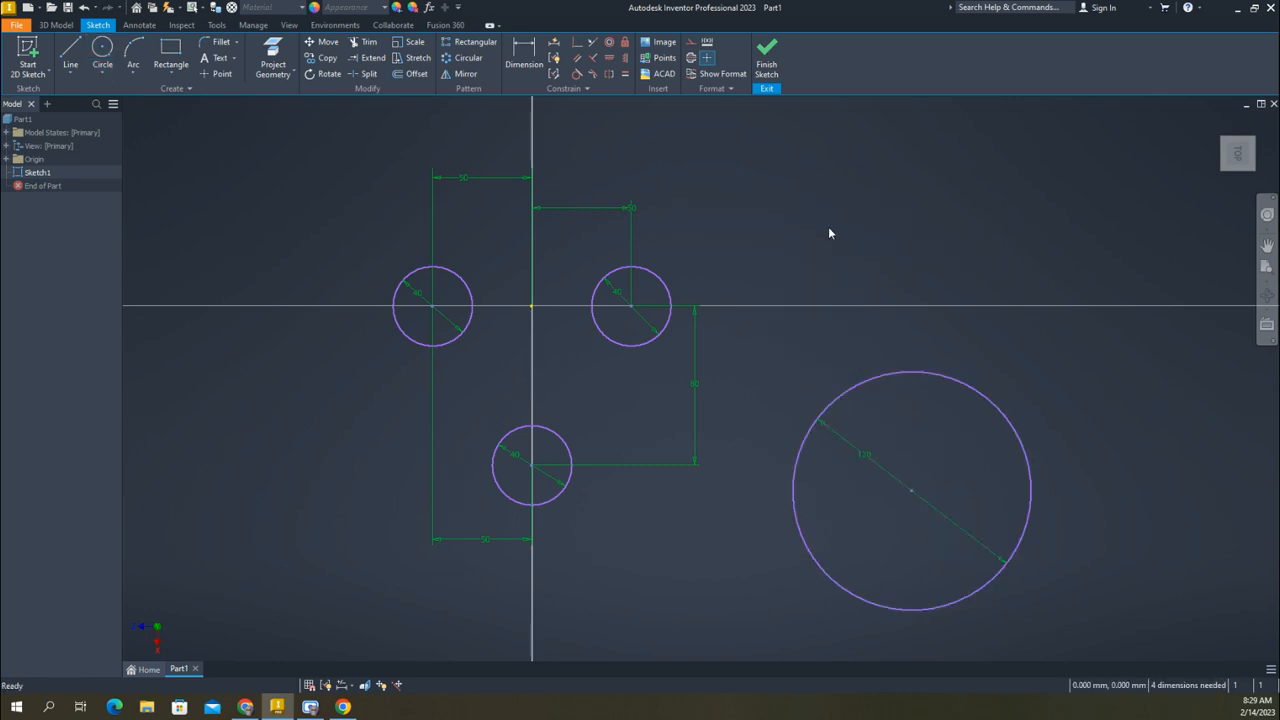
Make the 120 mm circle tangent to the upper-right and lower circles, and trim it to the arc between them
click(576, 75)
click(650, 343)
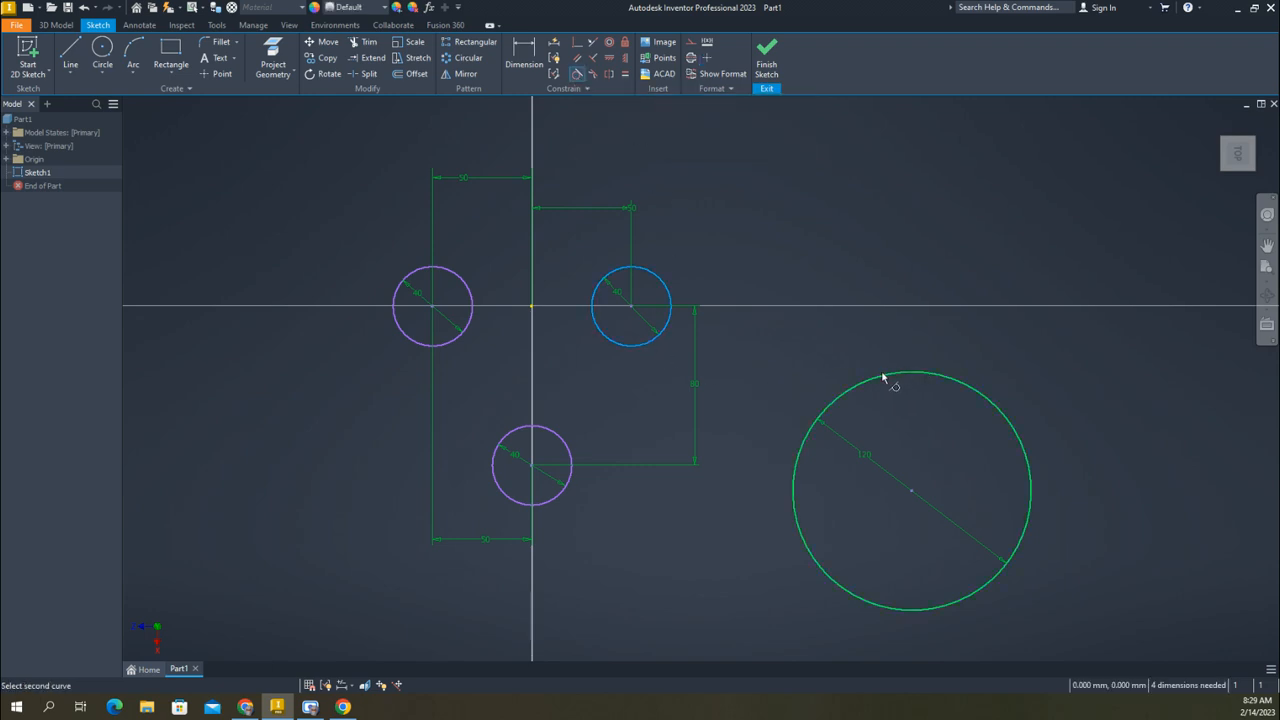
click(887, 377)
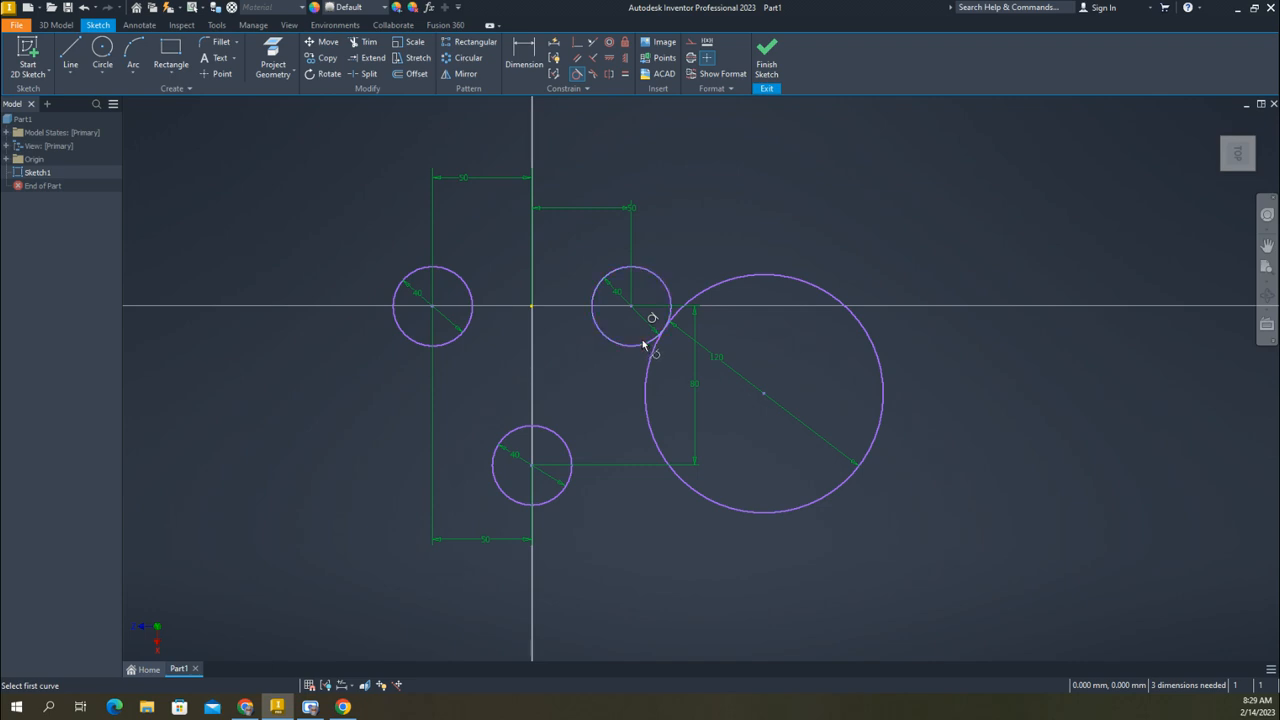
click(570, 486)
click(682, 481)
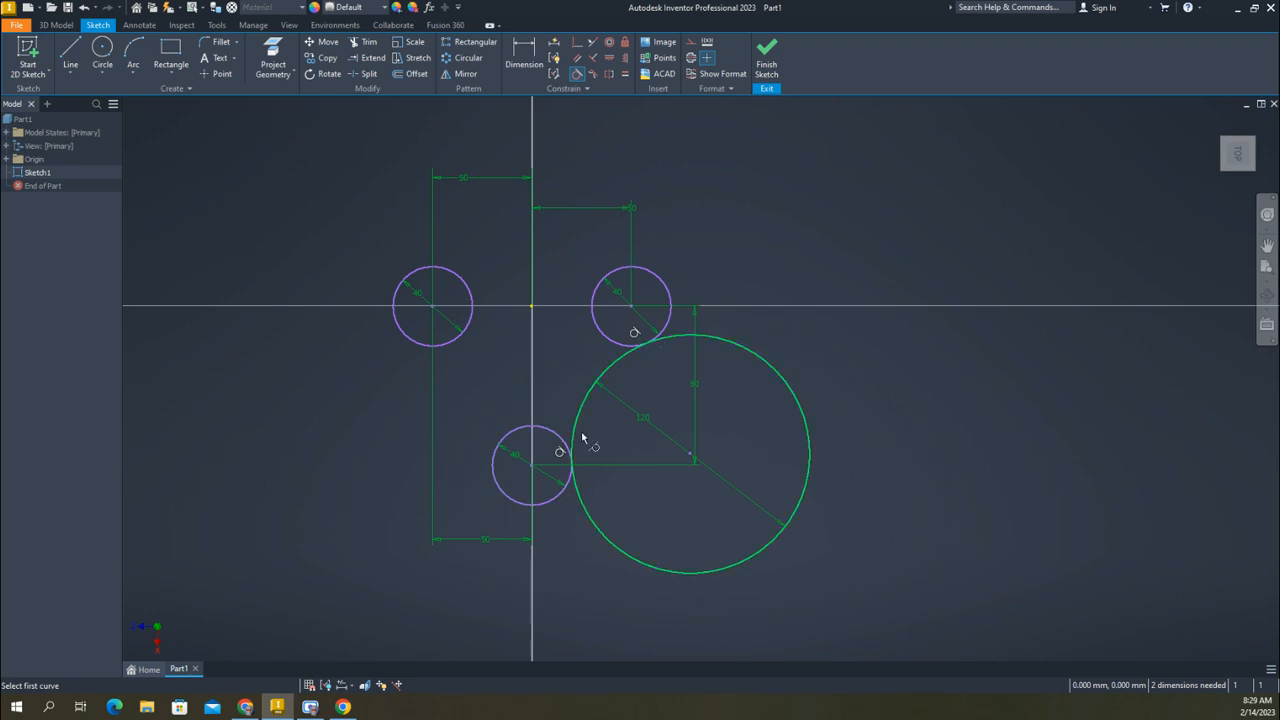
click(362, 42)
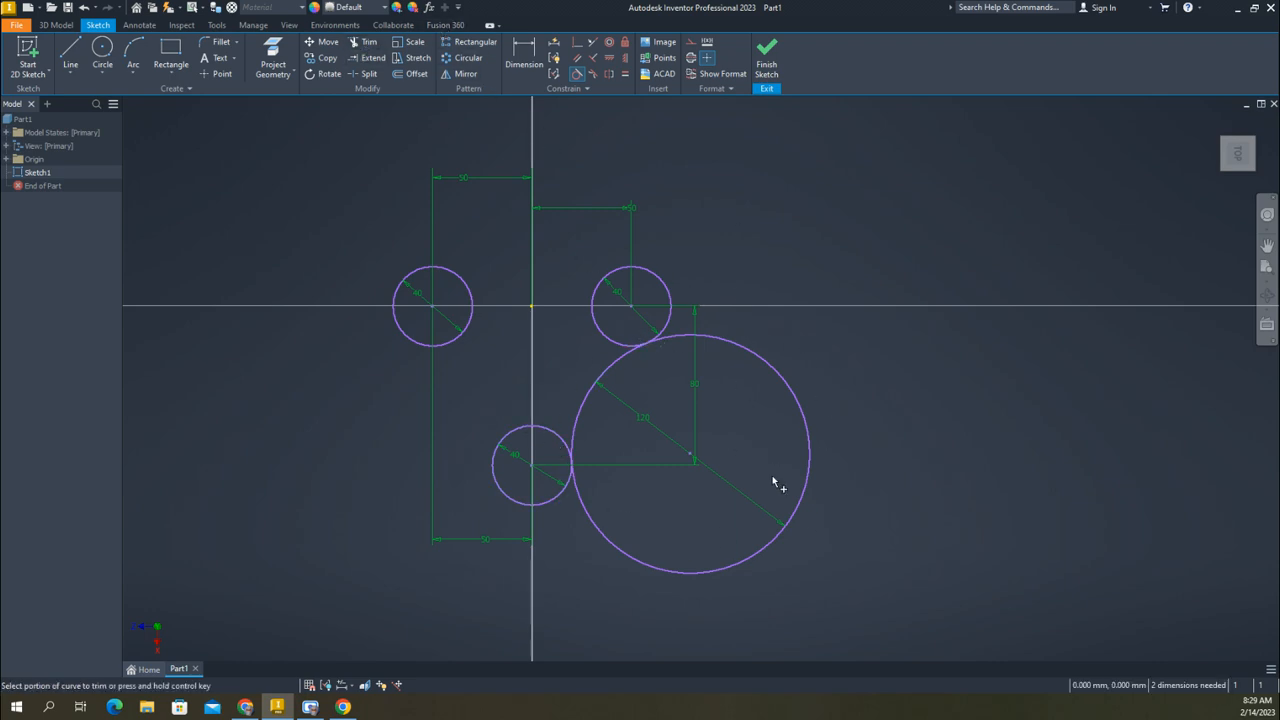
click(802, 515)
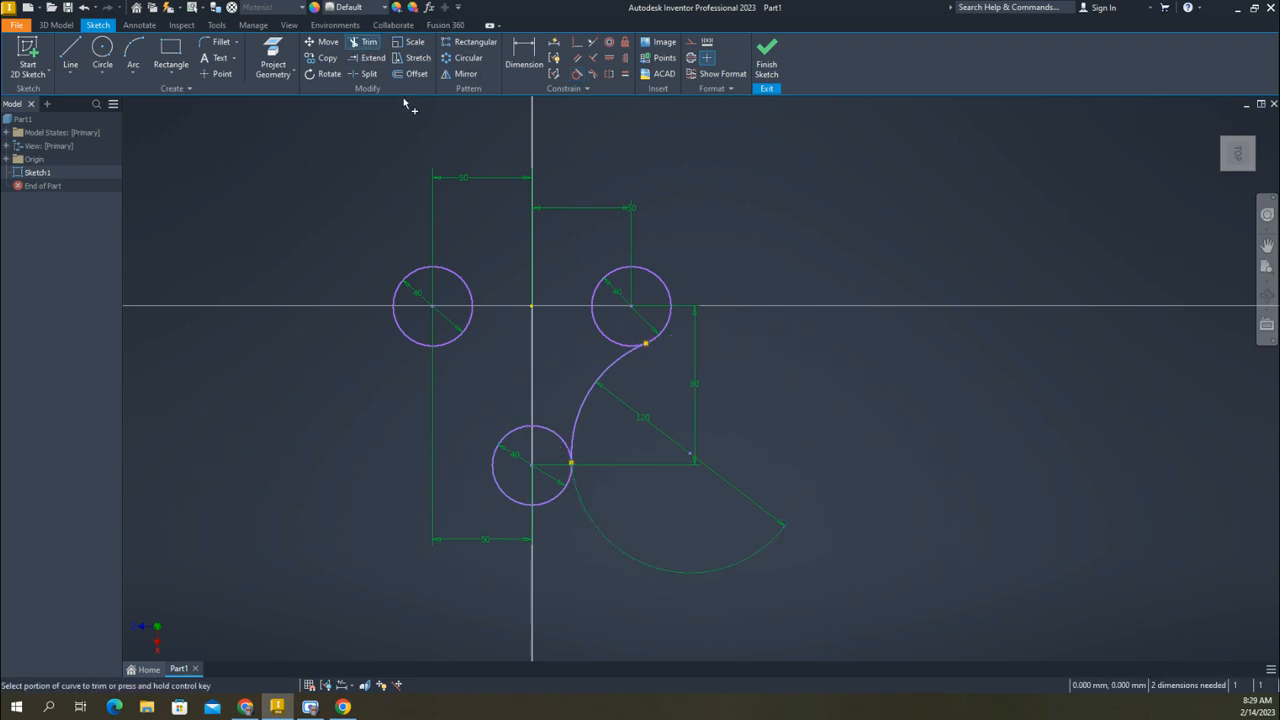
Draw a vertical line from the origin down toward the lower circle and convert it to construction geometry
click(70, 50)
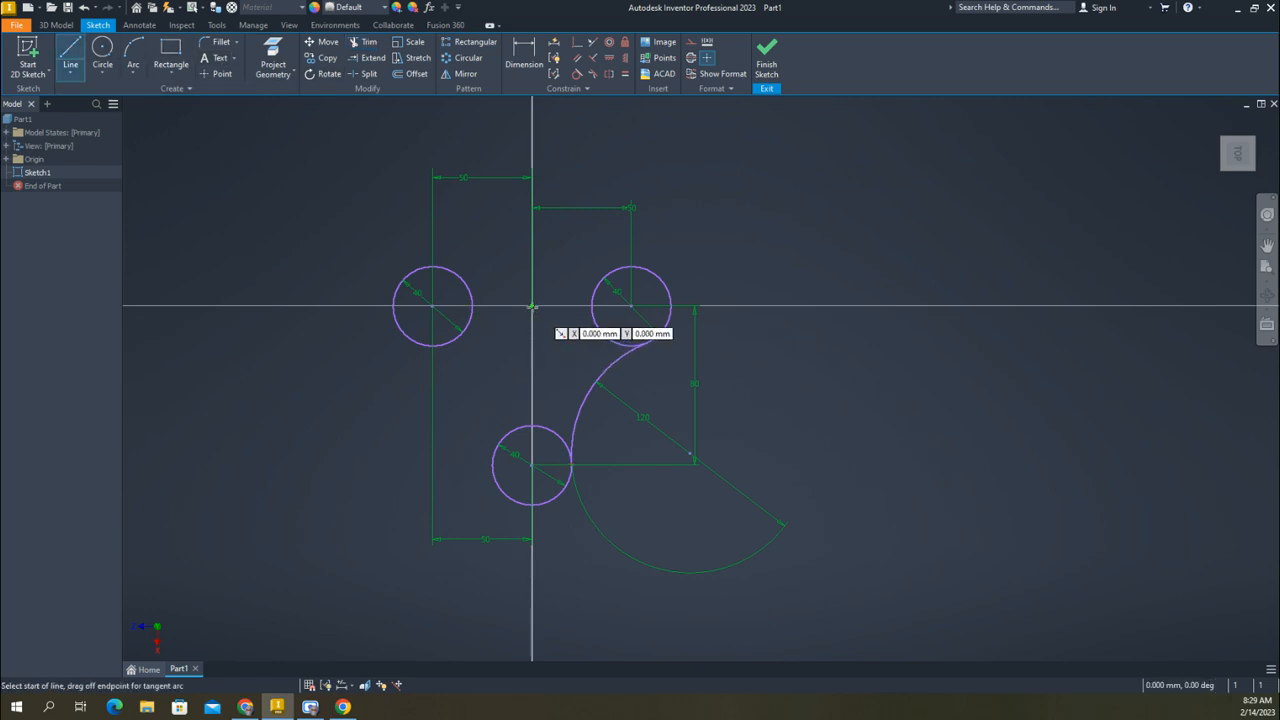
click(532, 405)
right_click(821, 295)
click(861, 299)
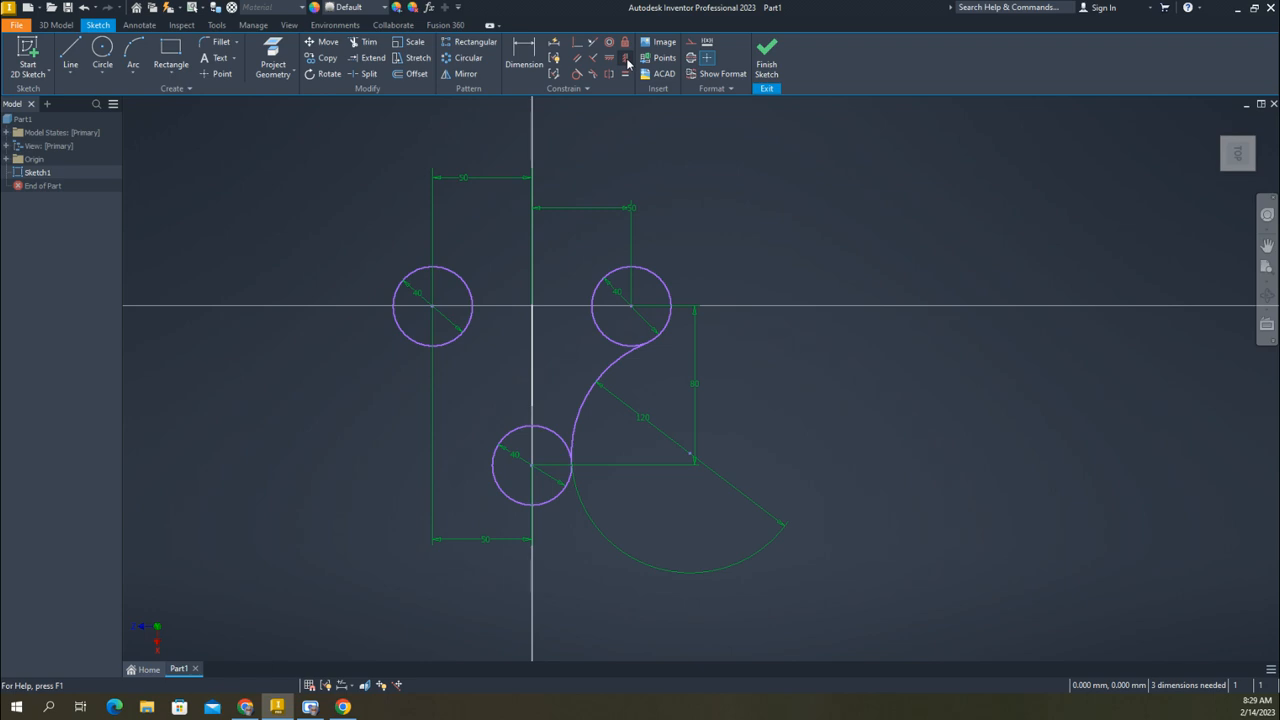
click(533, 349)
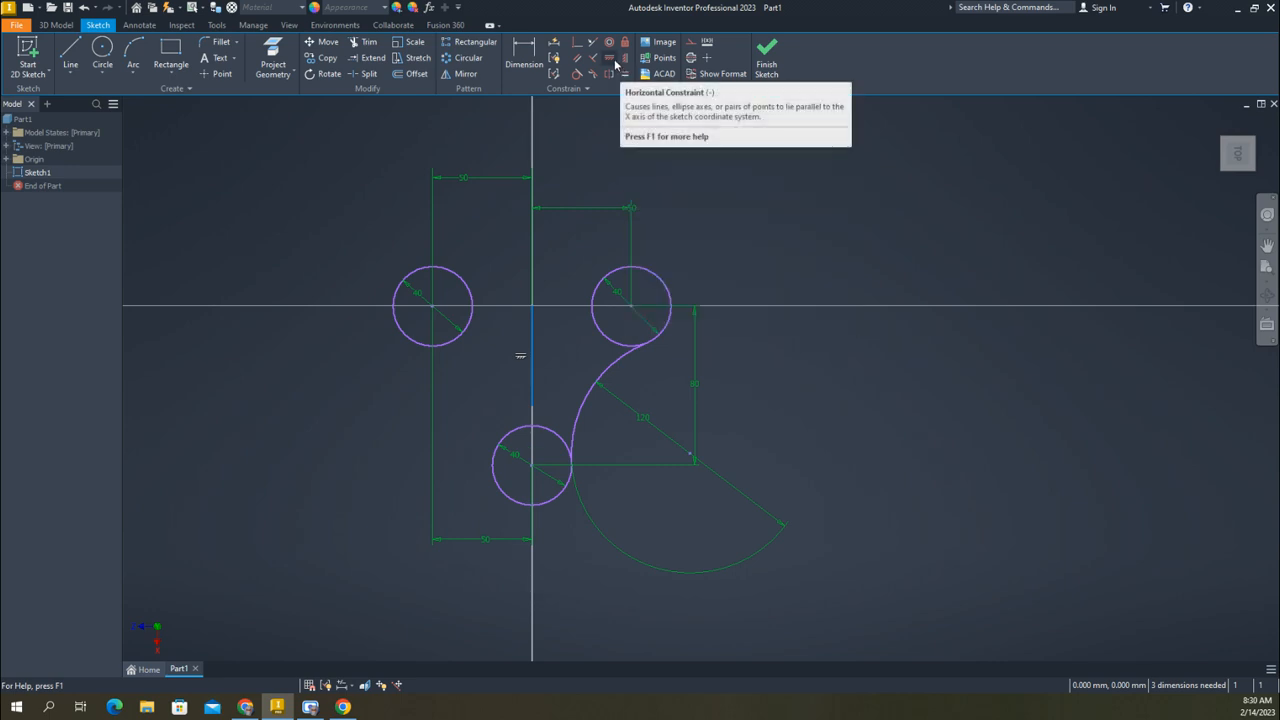
click(692, 45)
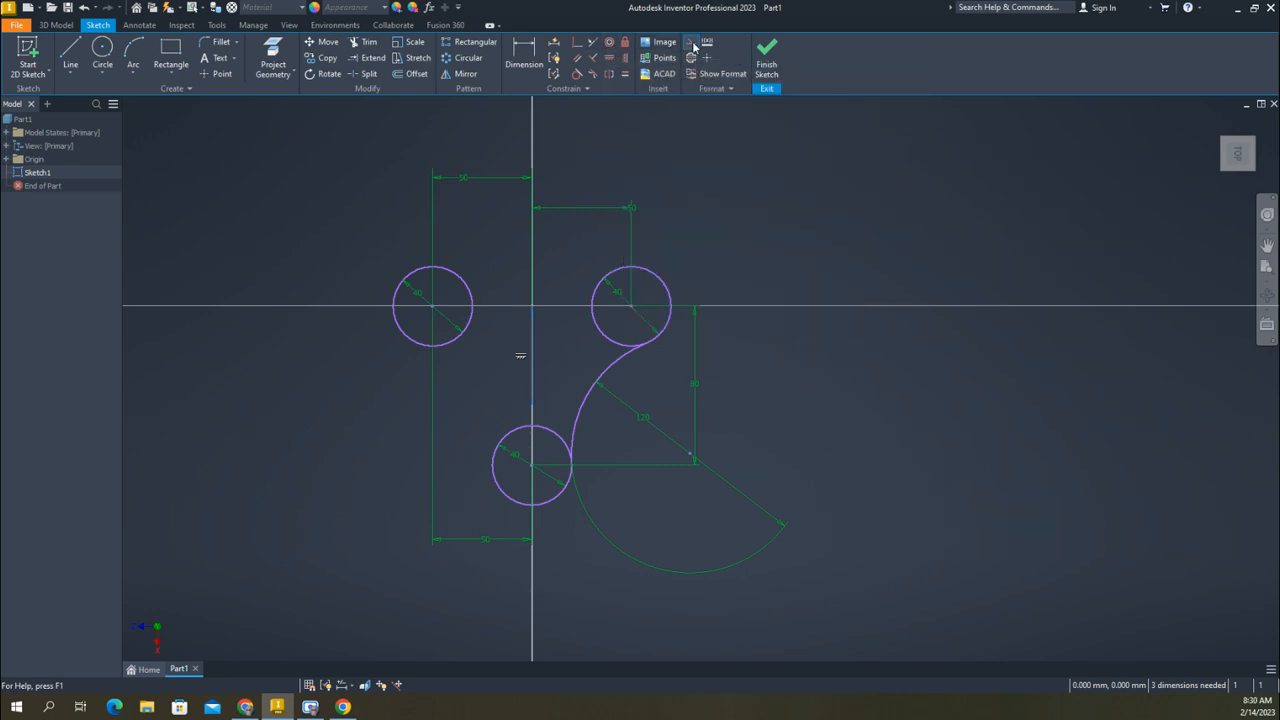
click(789, 303)
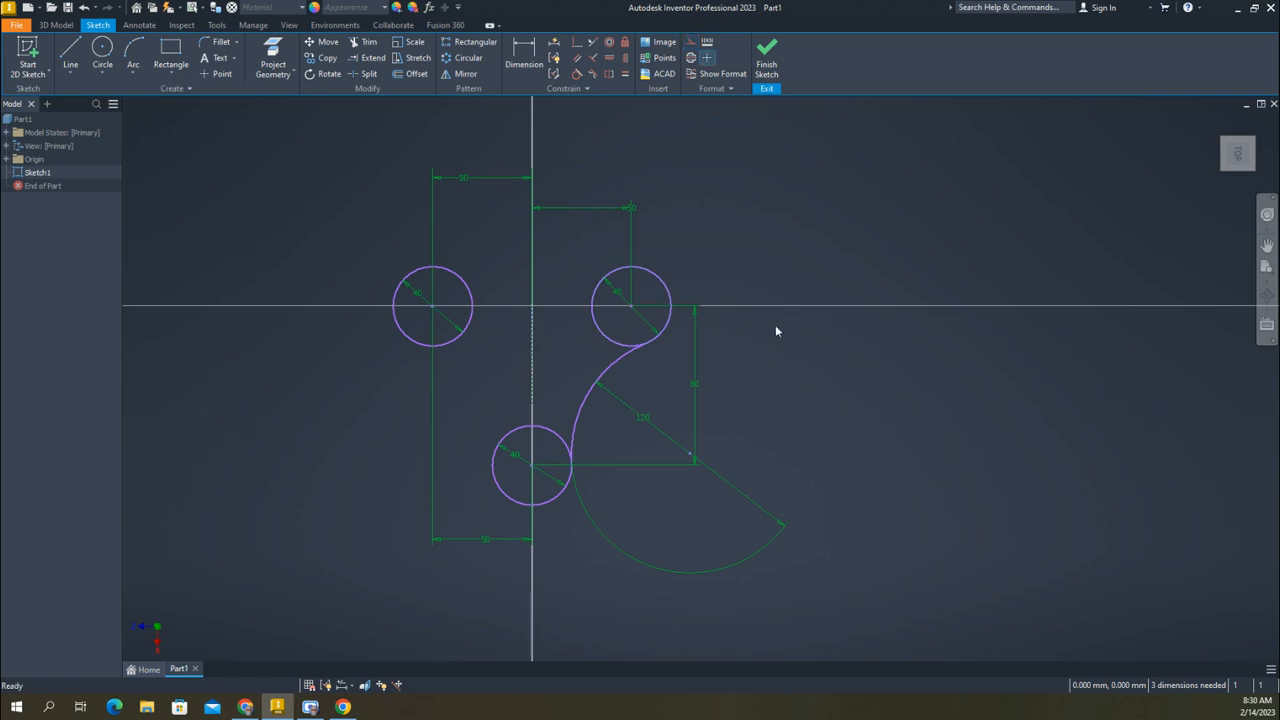
Mirror the trimmed connecting arc about the vertical construction line
click(460, 77)
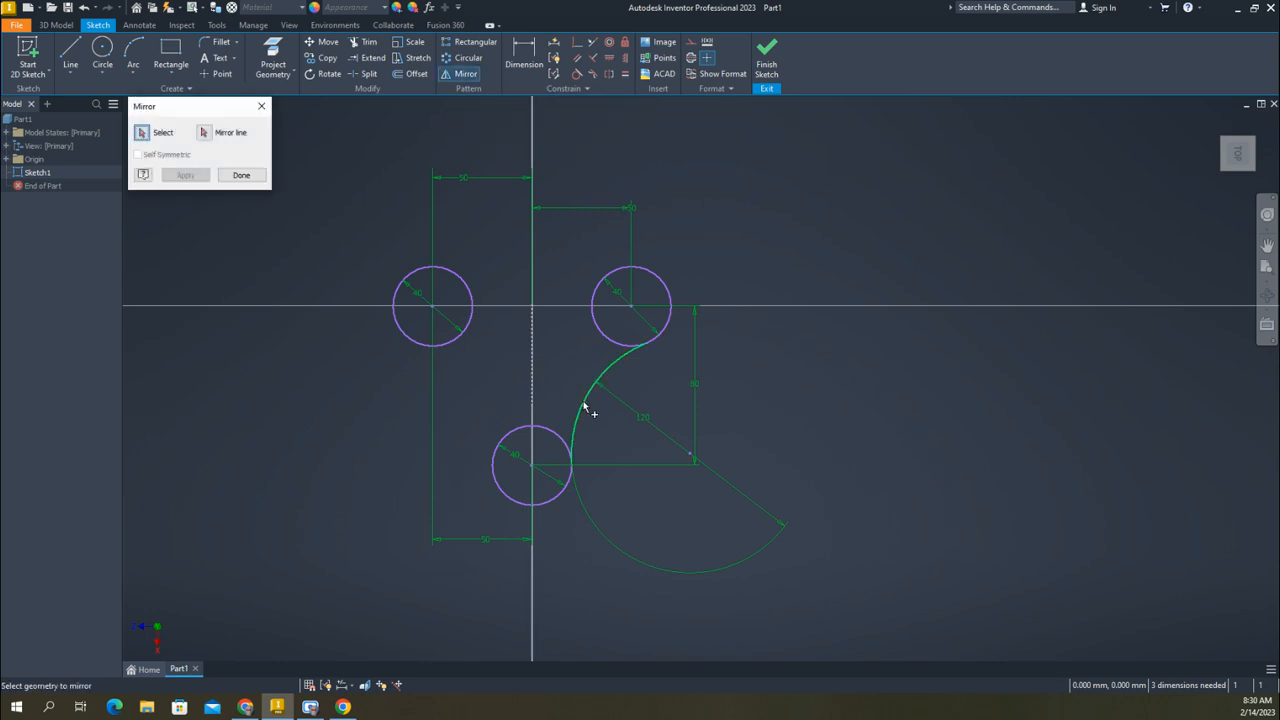
click(585, 406)
click(204, 132)
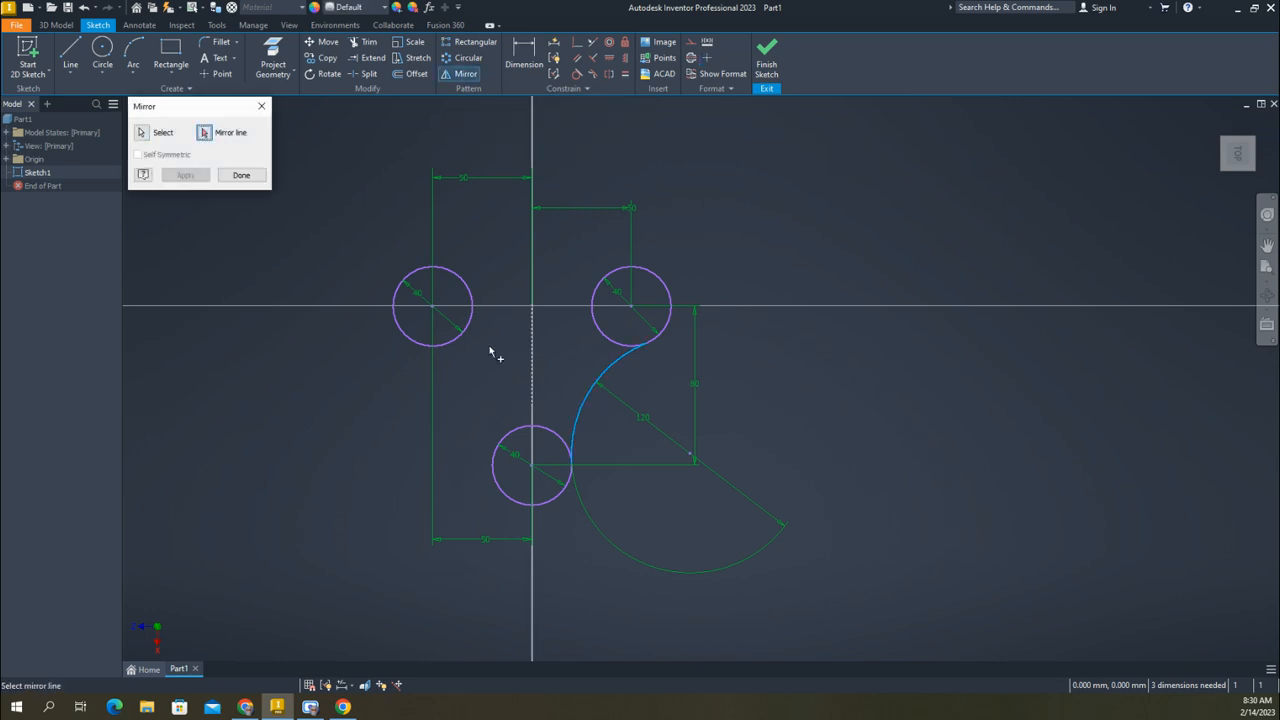
click(533, 378)
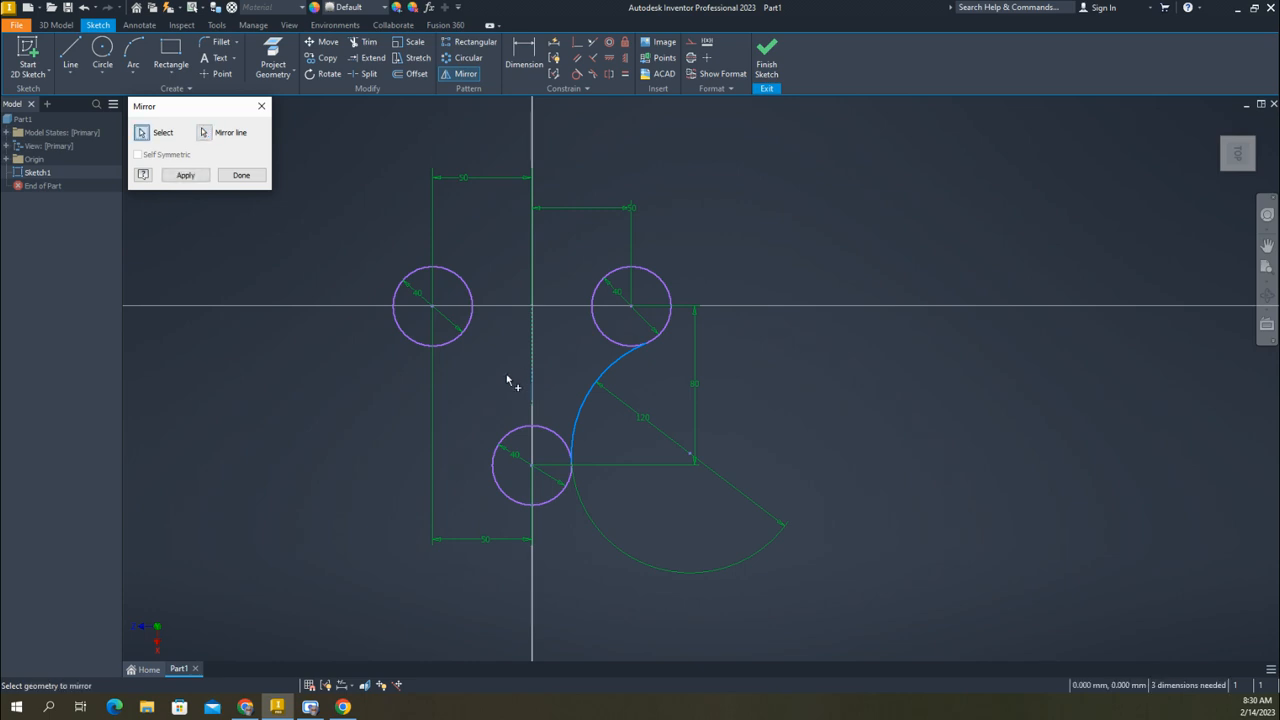
click(186, 175)
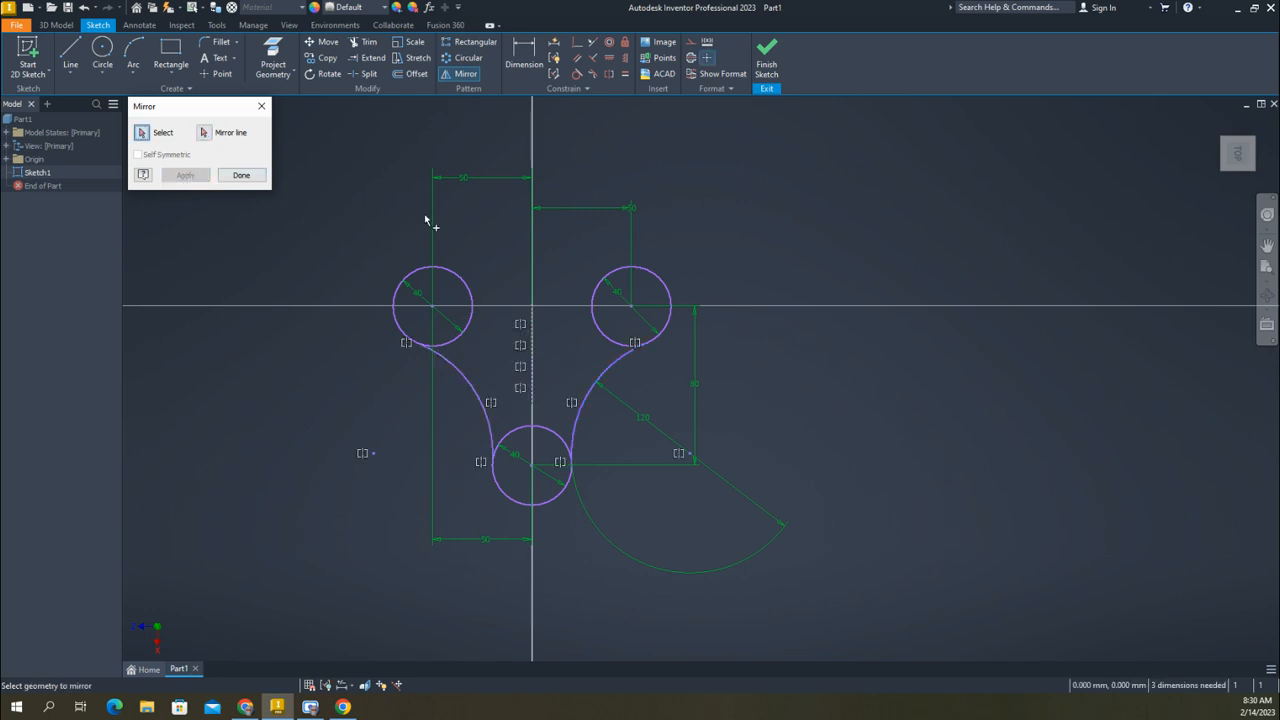
click(261, 106)
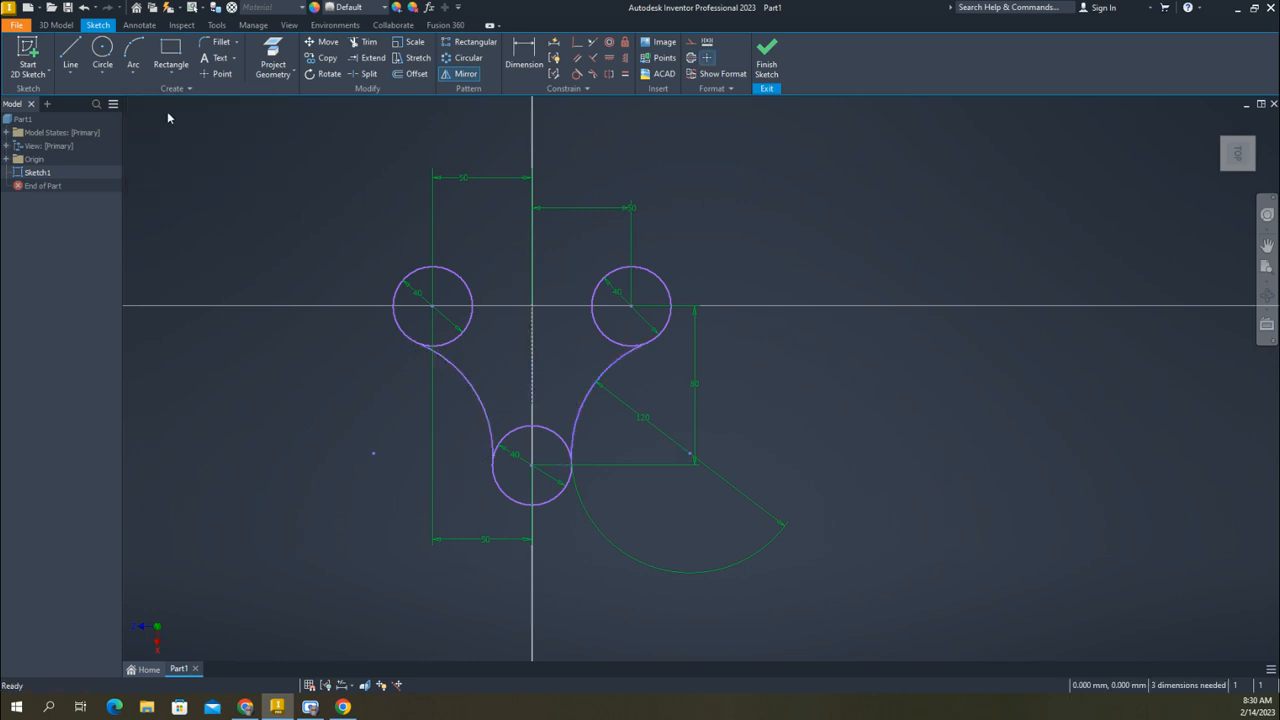
Draw a horizontal line joining the topmost points of the two upper circles
click(70, 52)
click(433, 266)
click(631, 268)
right_click(697, 204)
click(737, 210)
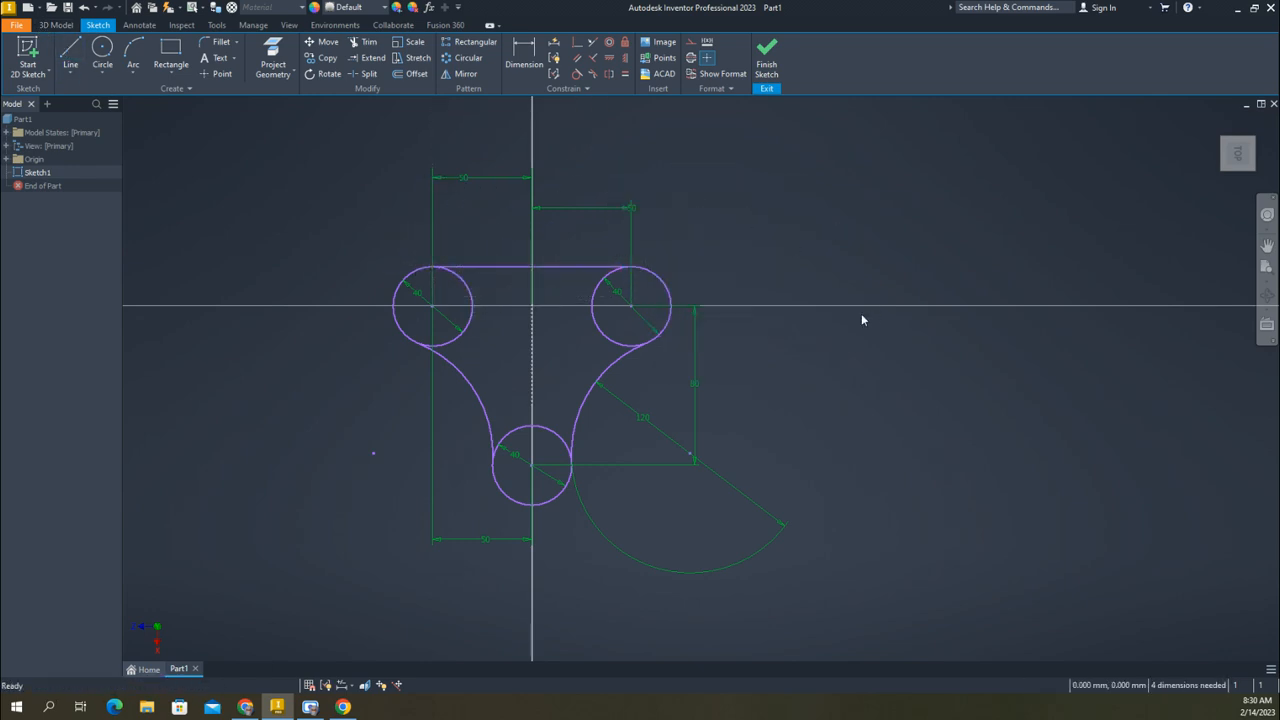
Trim the inner portions of all three 40 mm circles to leave one continuous outer profile
click(362, 42)
click(468, 322)
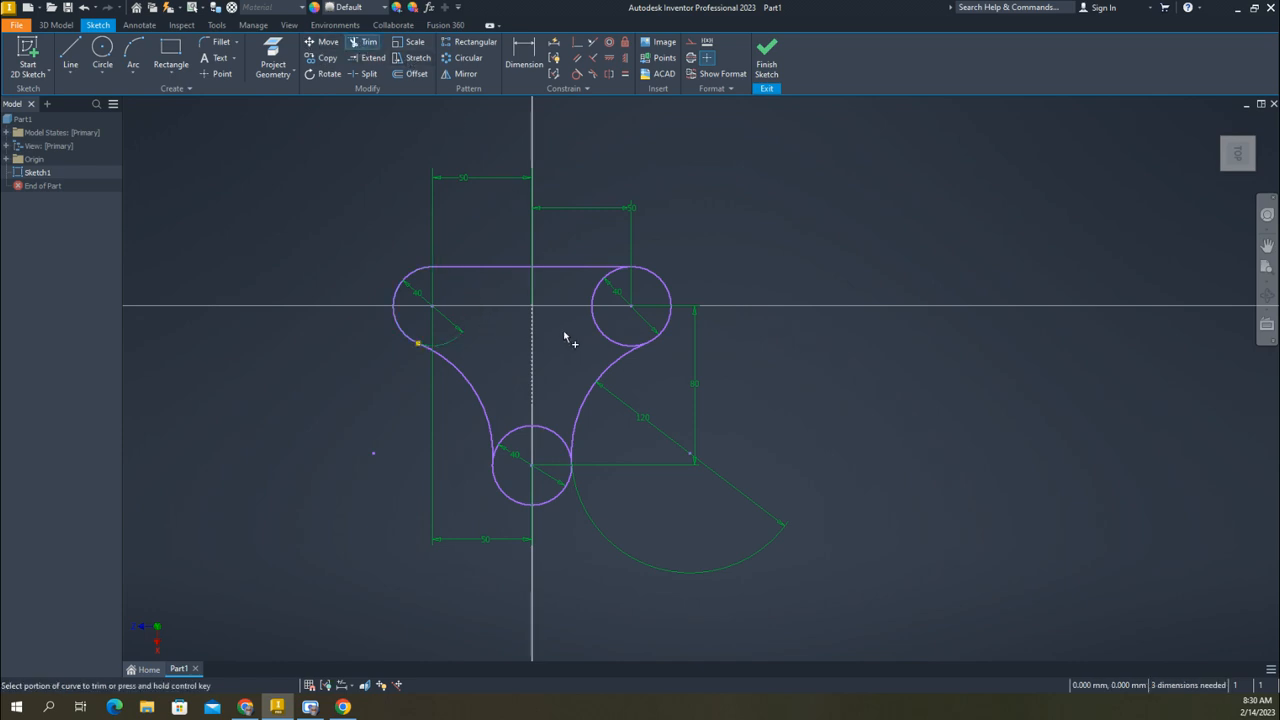
click(600, 331)
click(547, 430)
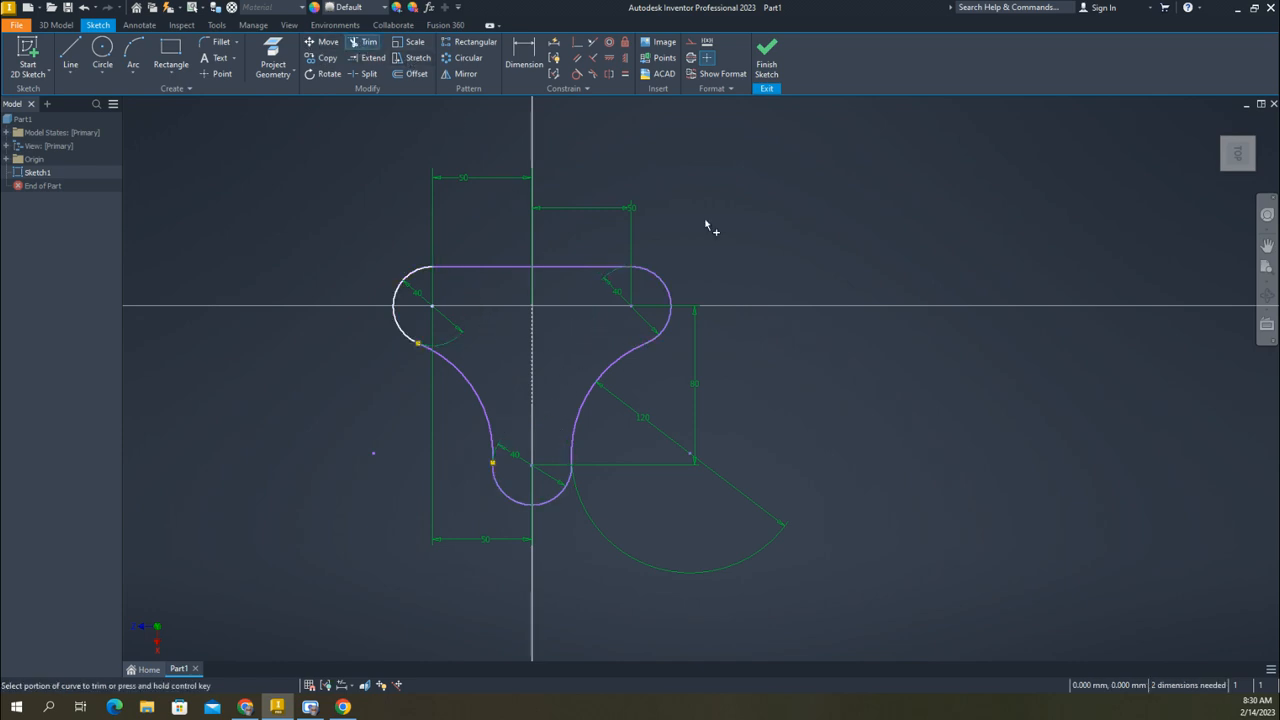
Add a 20 mm diameter circle concentric with each of the three rounded corners
click(103, 48)
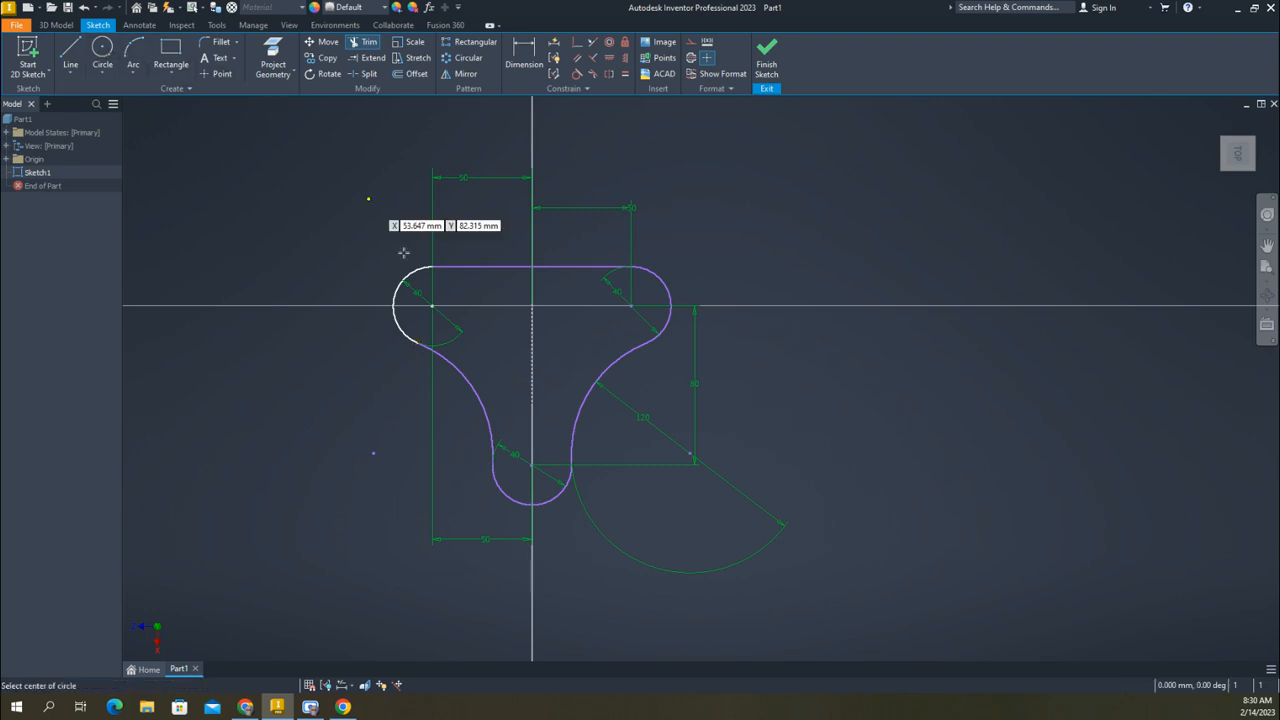
click(432, 305)
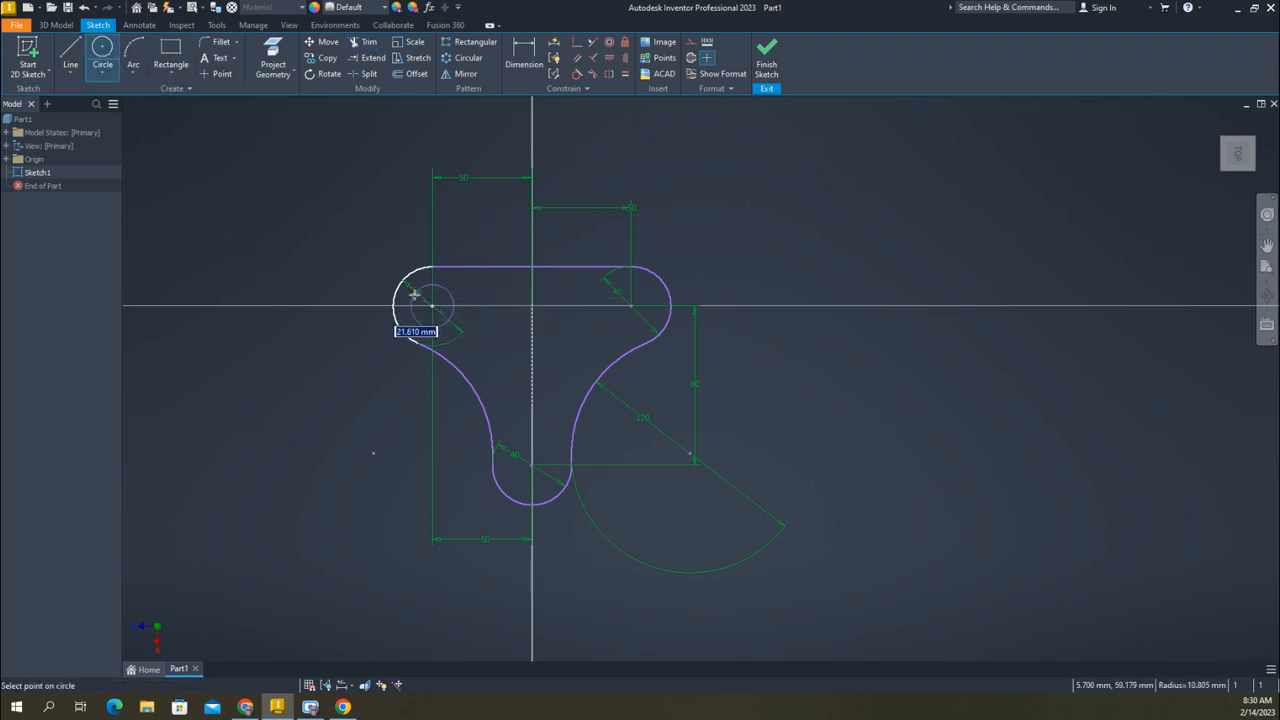
text(20)
key(Return)
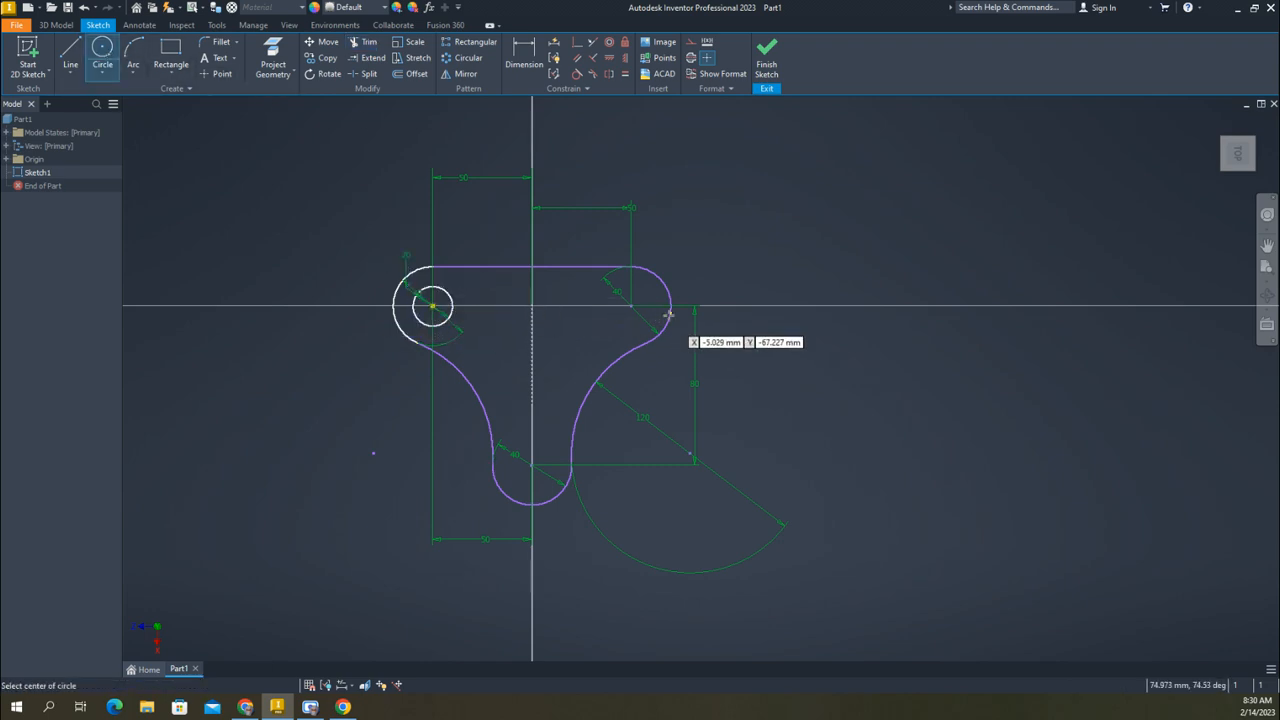
click(631, 305)
text(20)
key(Return)
click(532, 465)
text(20)
key(Return)
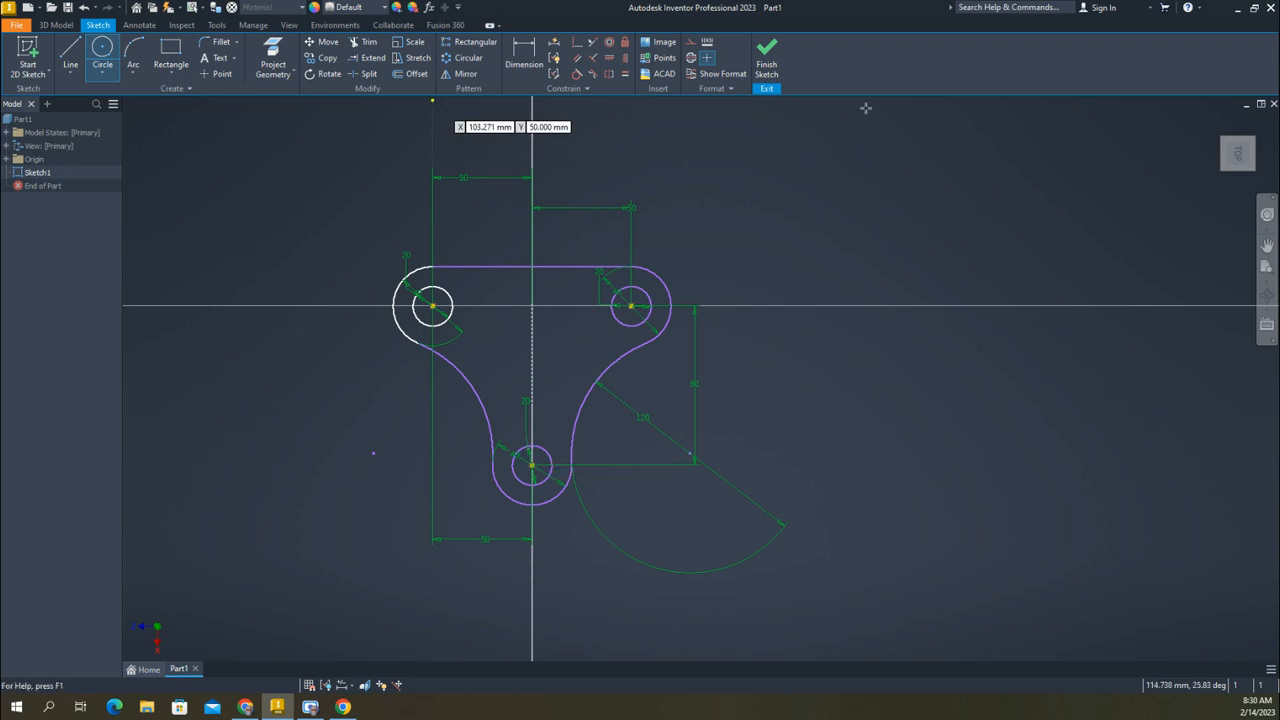
Finish the sketch and extrude the plate profile 20 mm, leaving the three holes open
click(767, 55)
scroll(646, 305, down, 4)
click(72, 52)
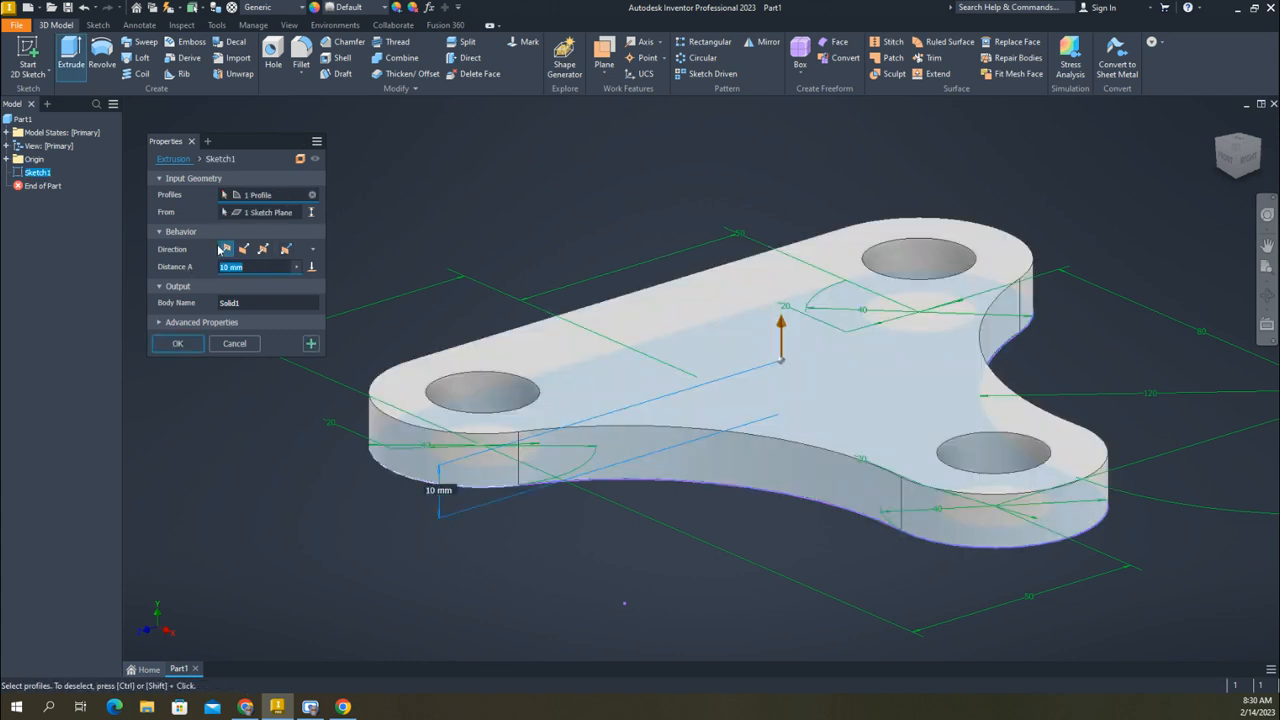
text(20)
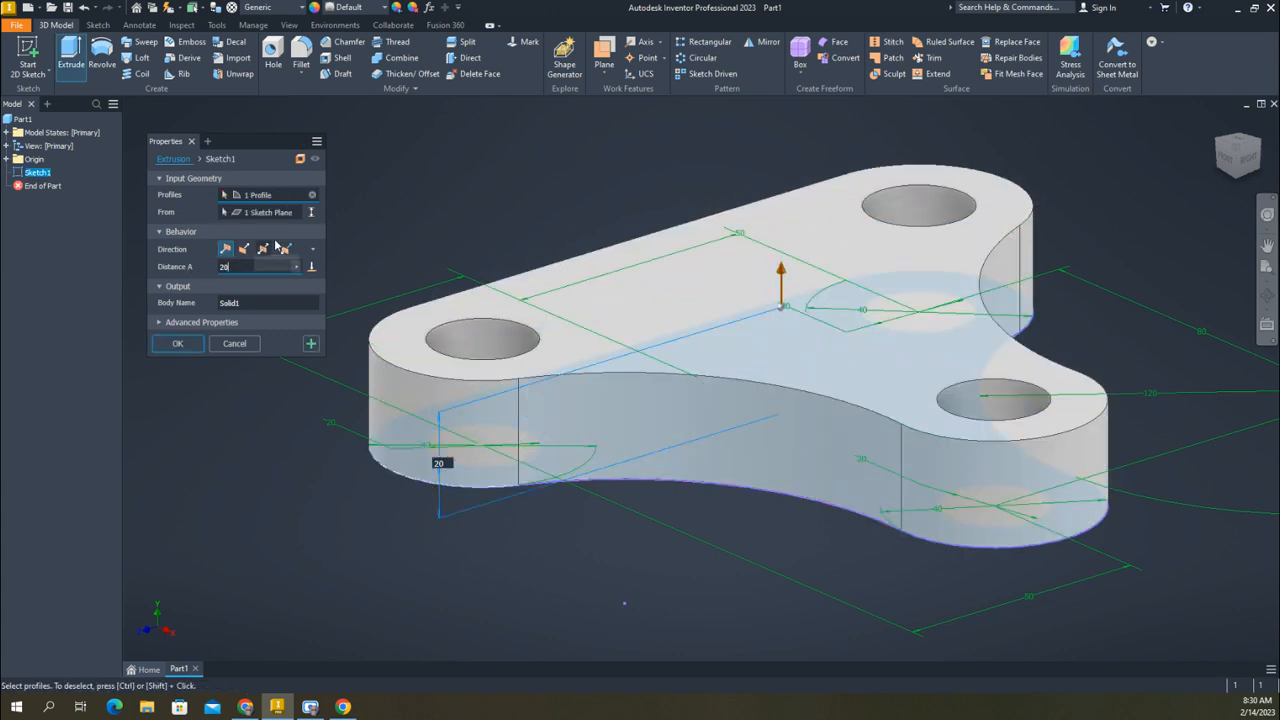
click(177, 343)
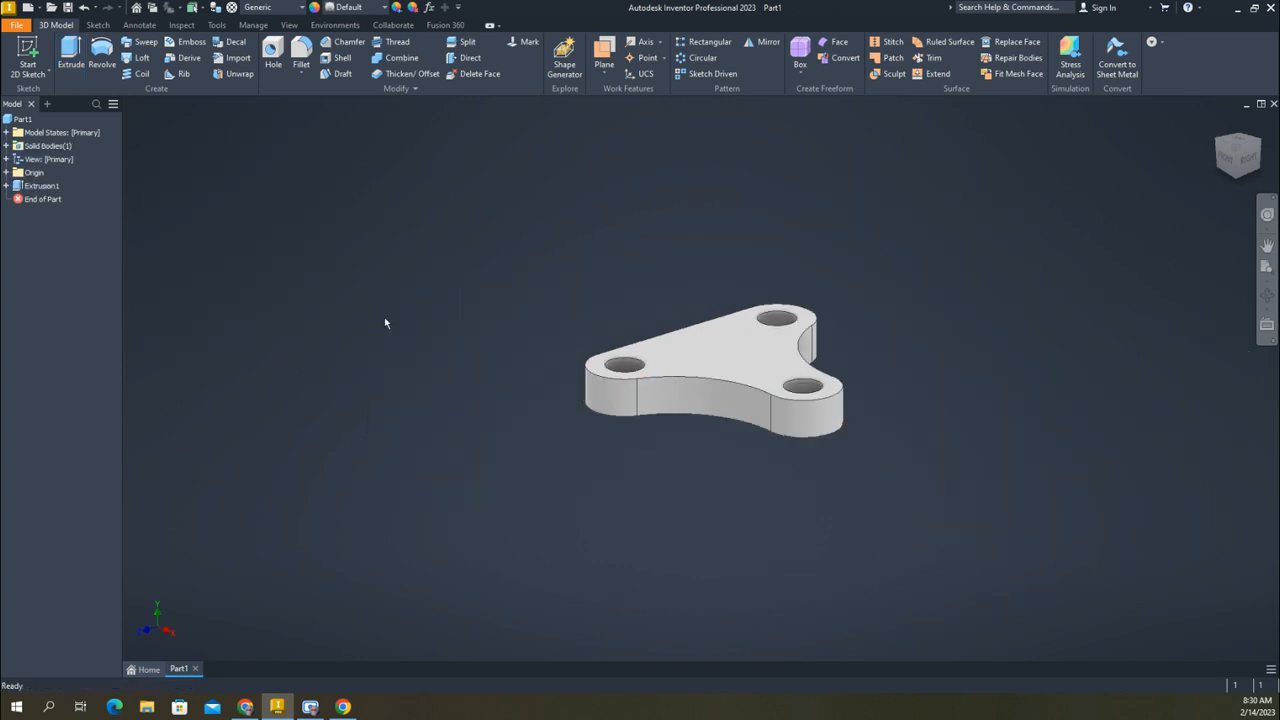
Reopen the sketch of the plate extrusion for editing
click(1257, 144)
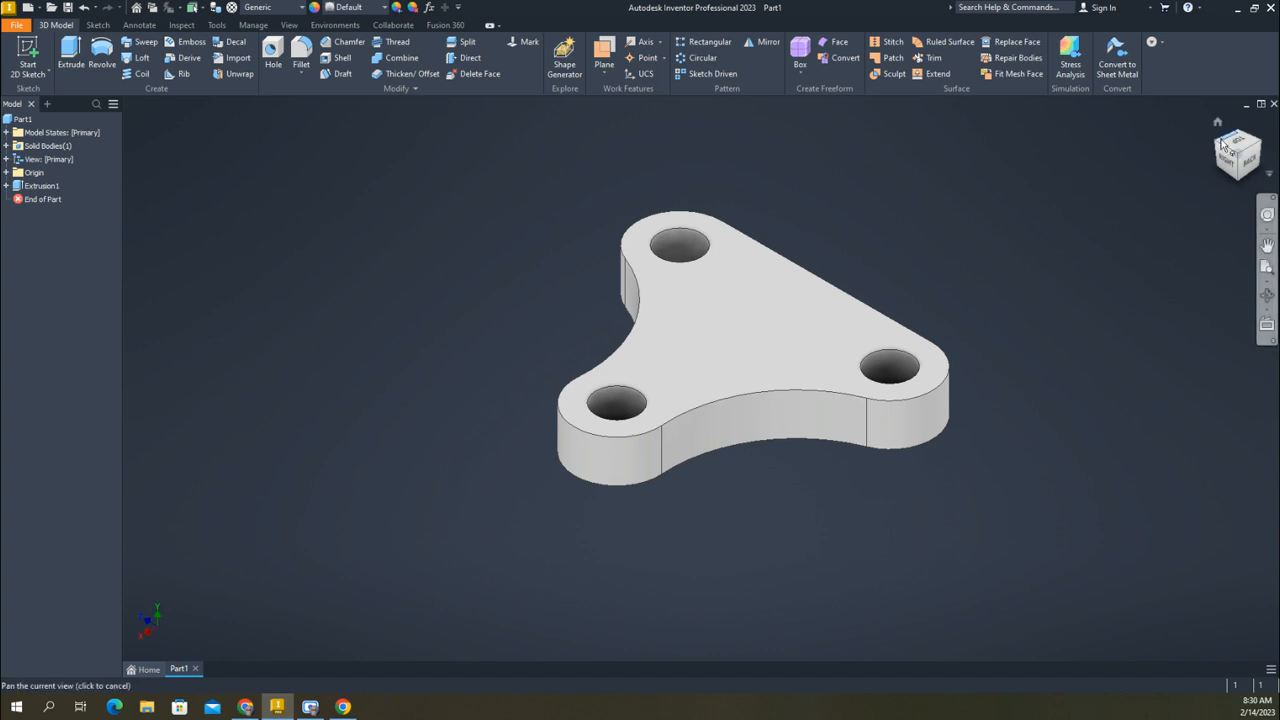
click(1220, 146)
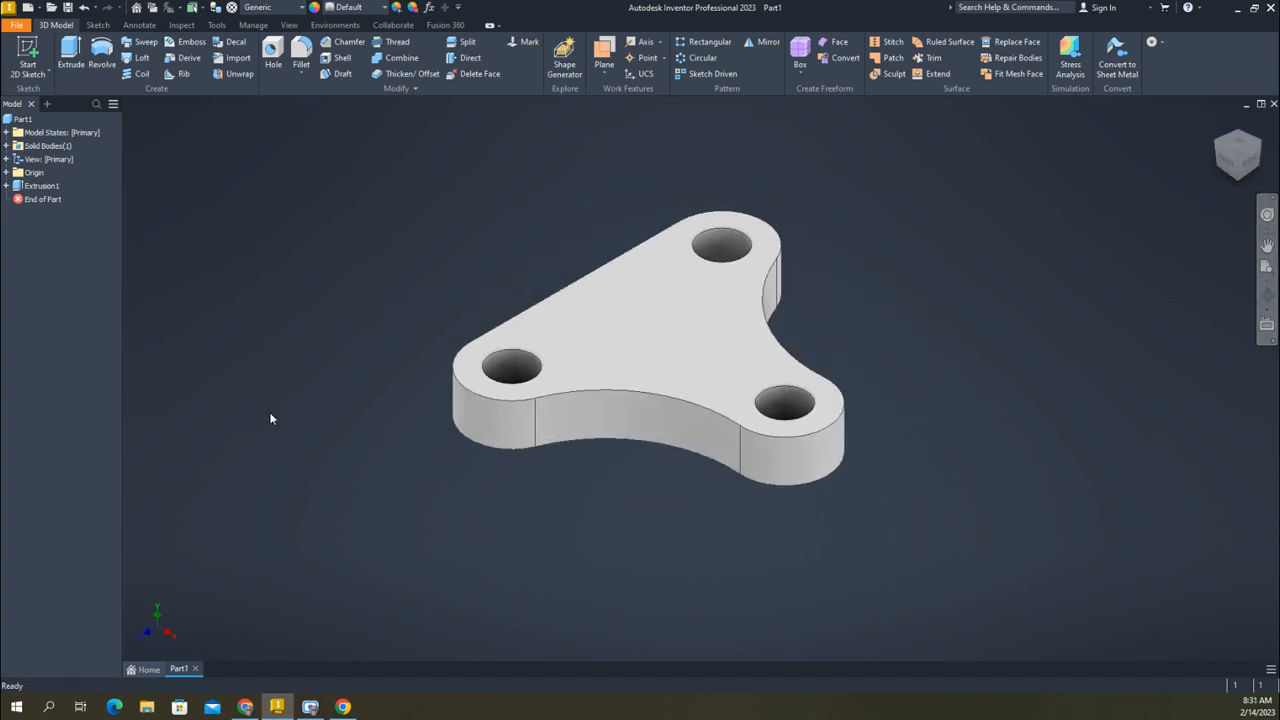
click(6, 186)
double_click(30, 200)
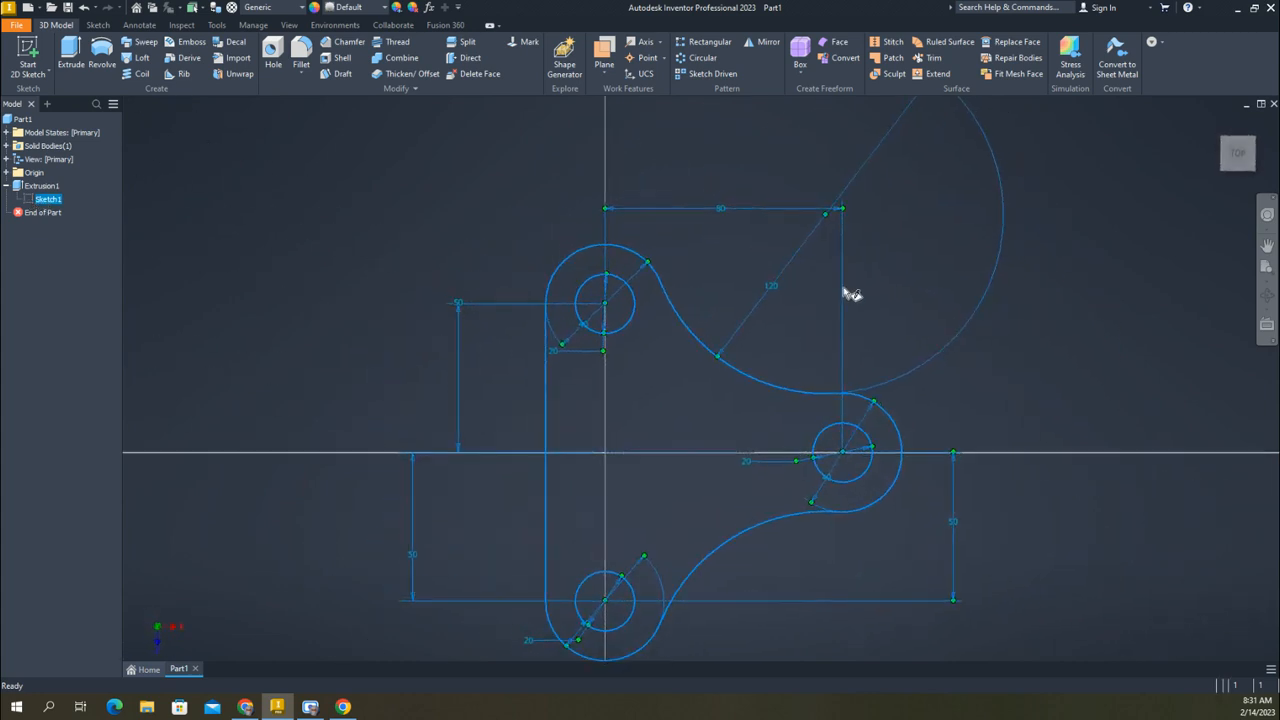
Rotate the entire sketch about the origin so the straight edge runs horizontally above the single lower lobe, and finish the sketch
drag(769, 461, 944, 580)
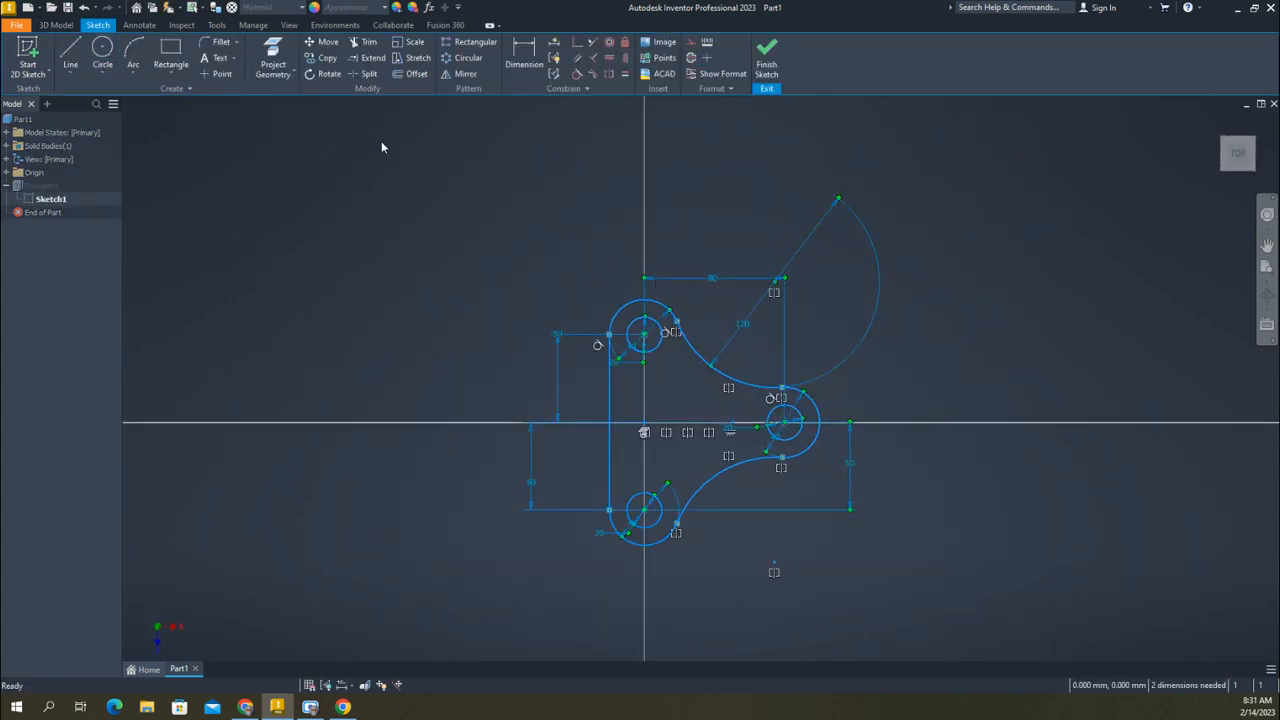
click(325, 74)
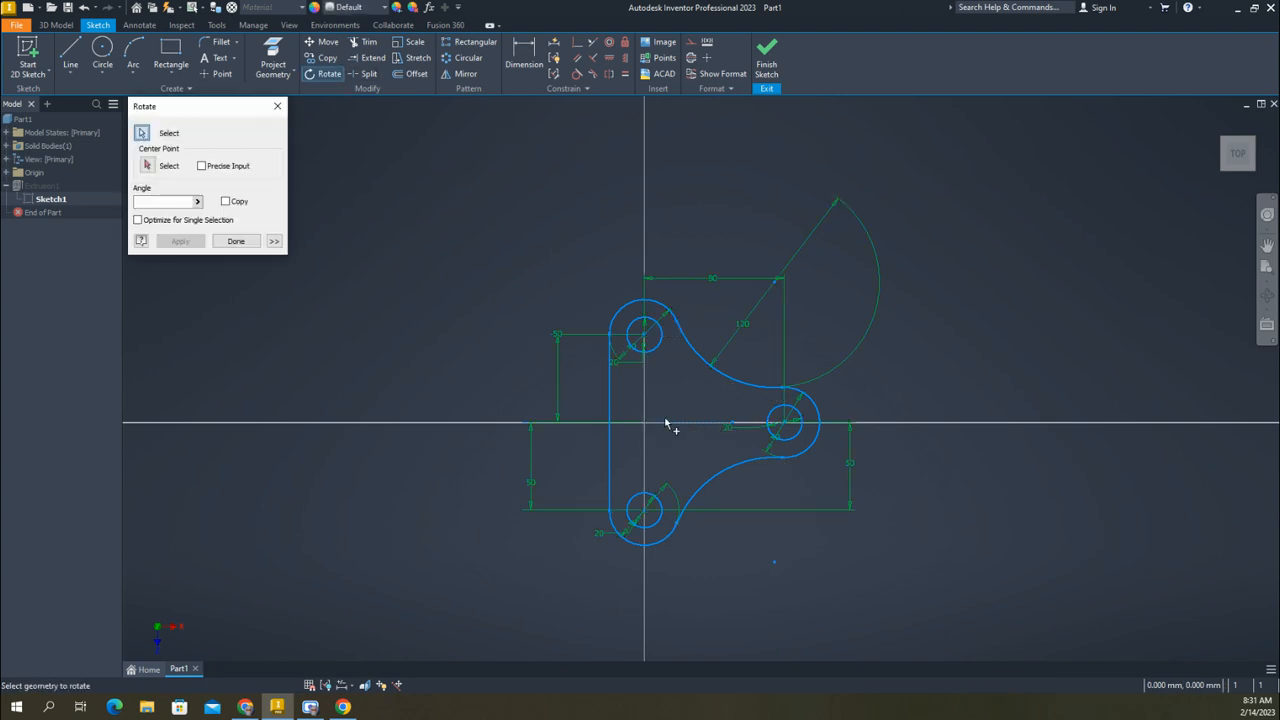
click(147, 165)
click(644, 424)
click(571, 368)
click(571, 368)
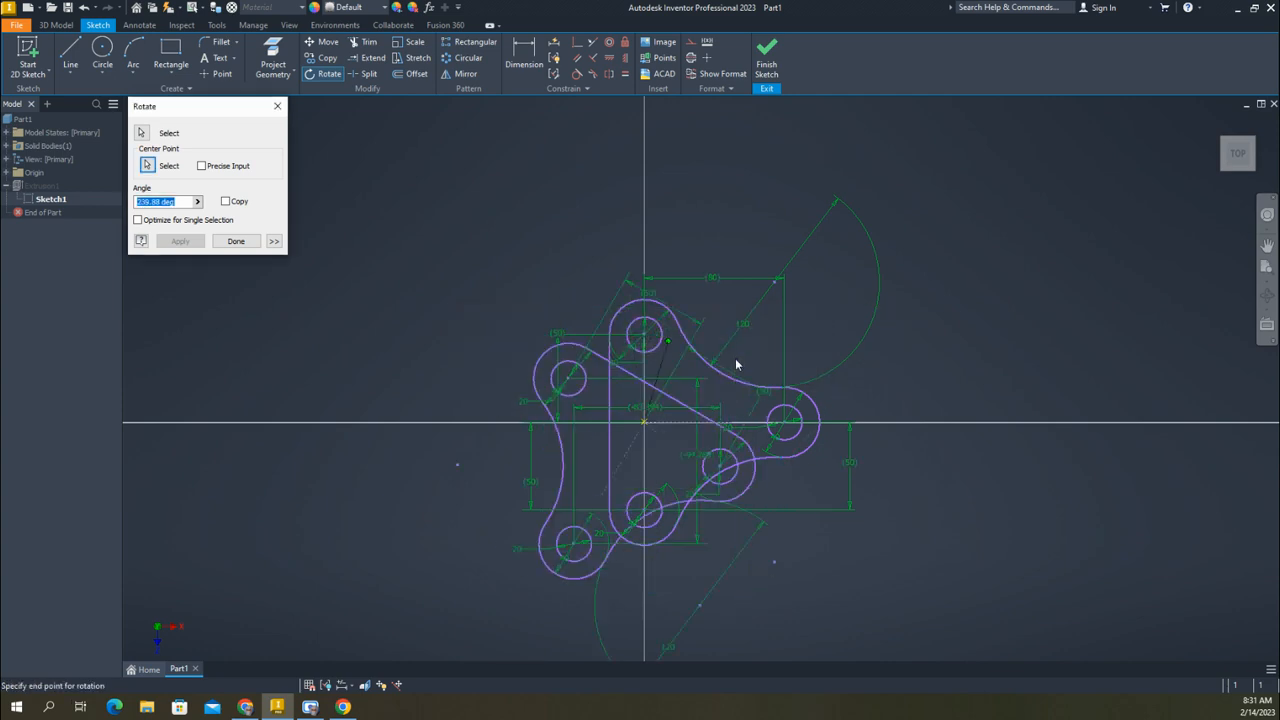
click(645, 307)
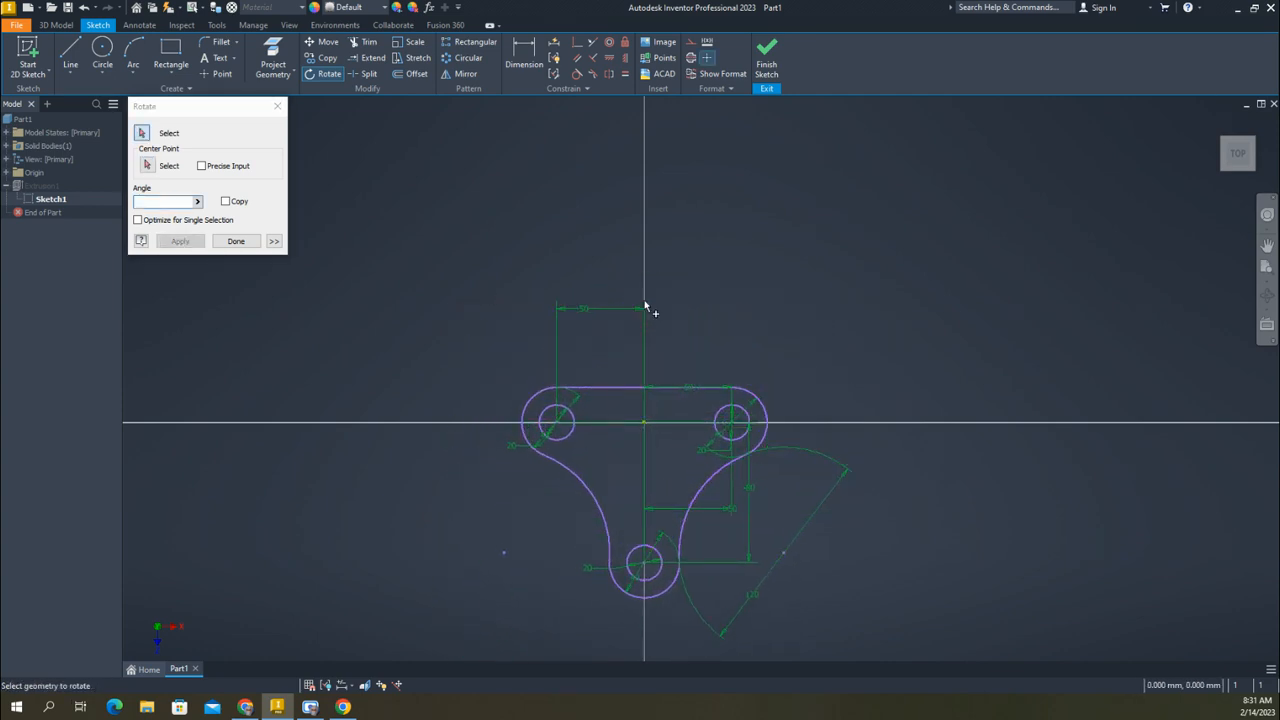
click(234, 242)
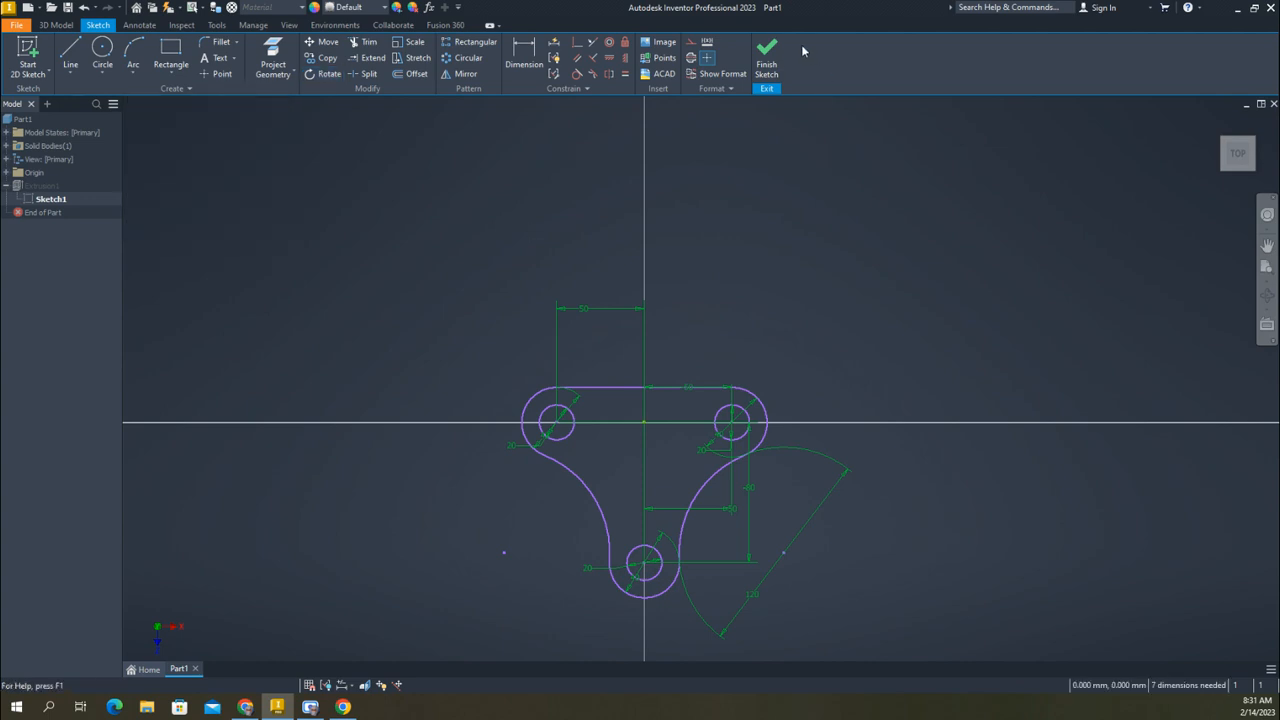
click(766, 55)
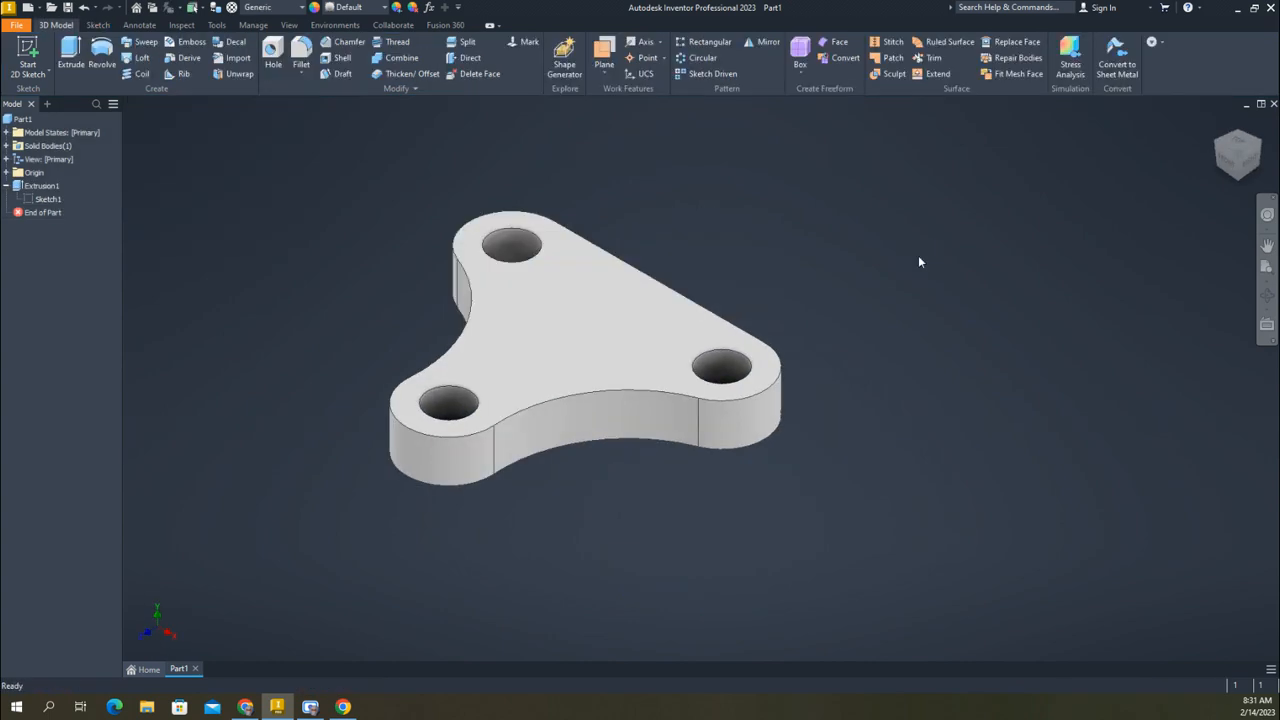